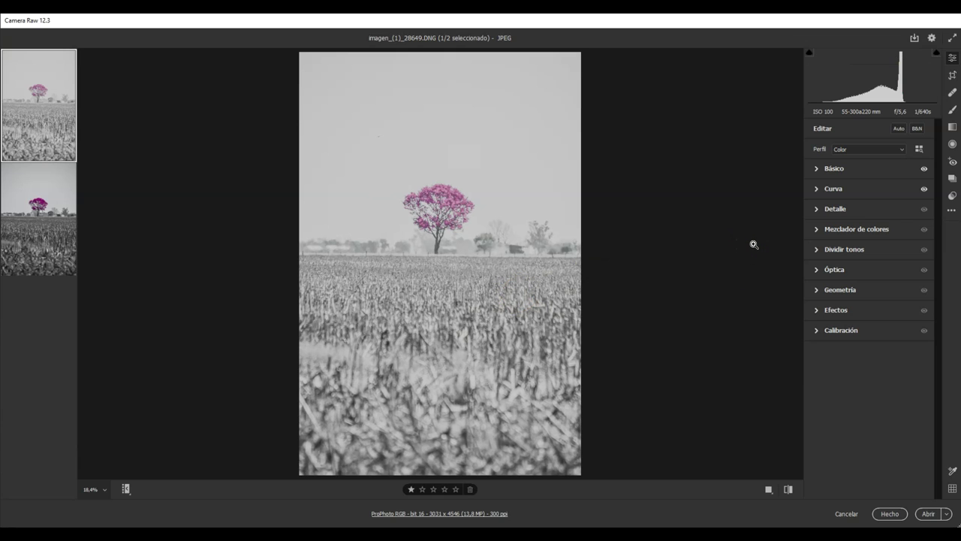
# Step: View the original imagen_(1)_28649.jpg and return to the edited DNG version to compare the two
pyautogui.click(747, 253)
pyautogui.click(24, 214)
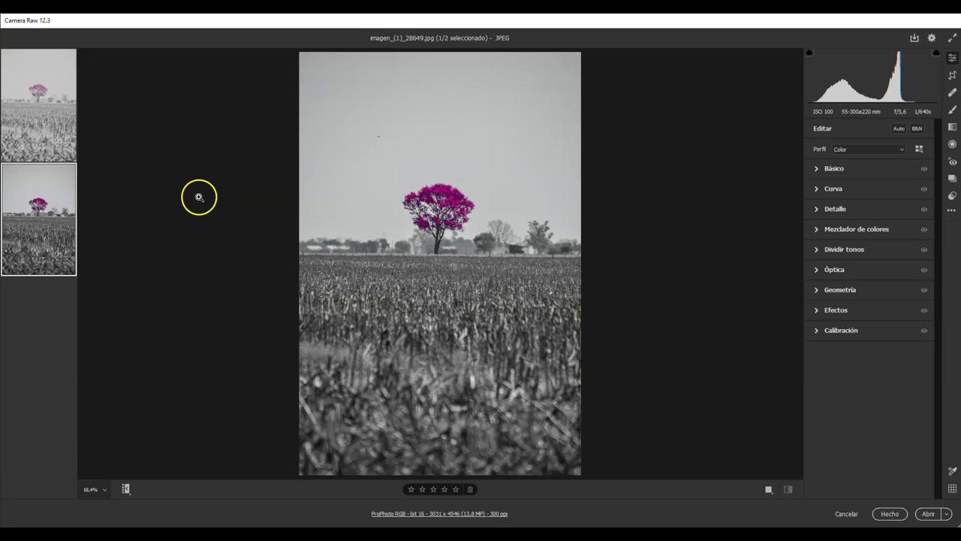
pyautogui.click(57, 105)
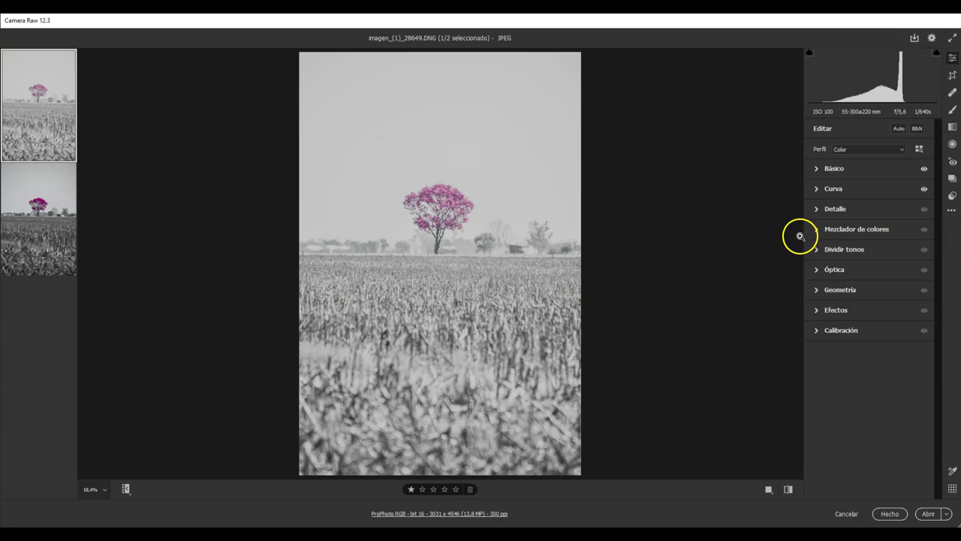
# Step: Examine the Curva adjustment and switch its effect off and on repeatedly to compare the photo with and without it
pyautogui.click(818, 188)
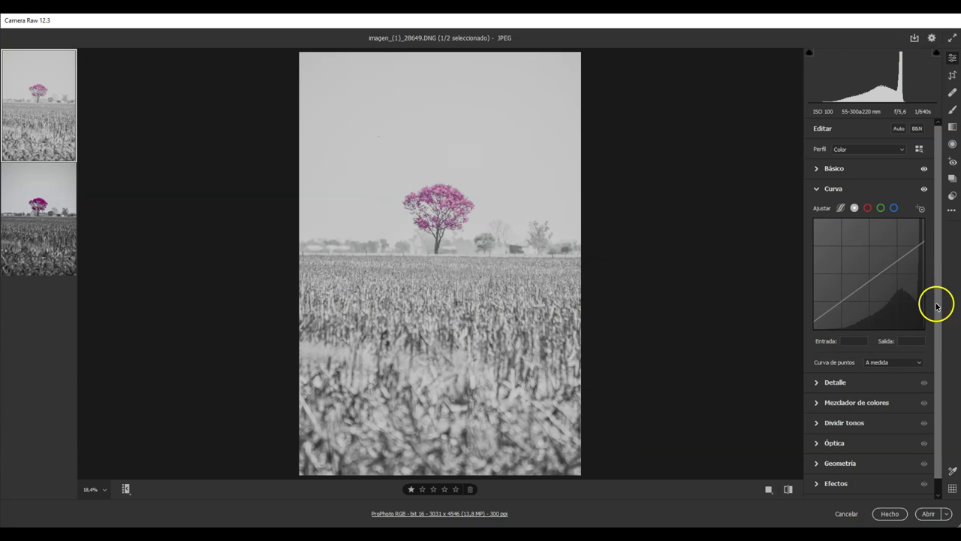
pyautogui.click(817, 324)
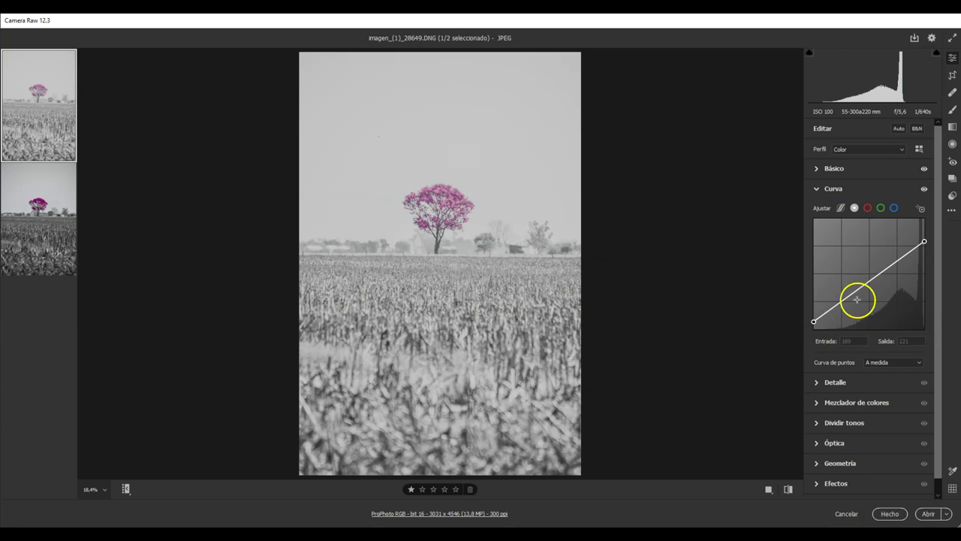
pyautogui.click(925, 189)
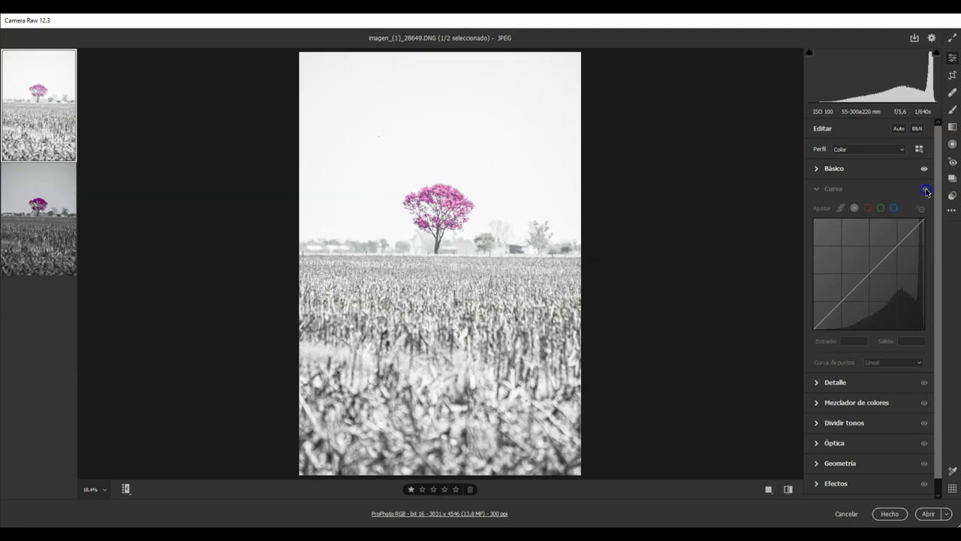
pyautogui.click(926, 191)
pyautogui.click(927, 190)
pyautogui.click(926, 191)
pyautogui.click(926, 191)
pyautogui.click(926, 191)
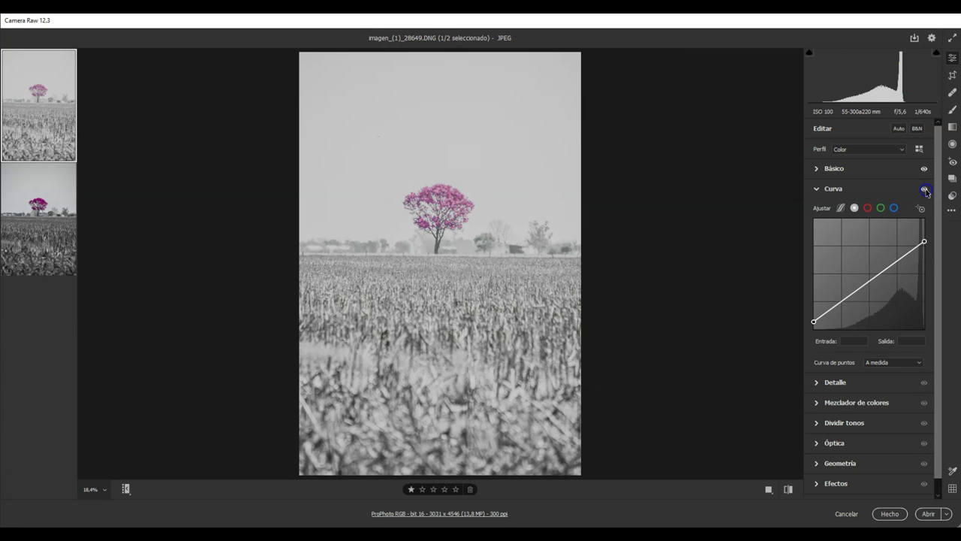
pyautogui.click(926, 191)
pyautogui.click(926, 191)
pyautogui.click(924, 191)
pyautogui.click(924, 194)
pyautogui.click(923, 195)
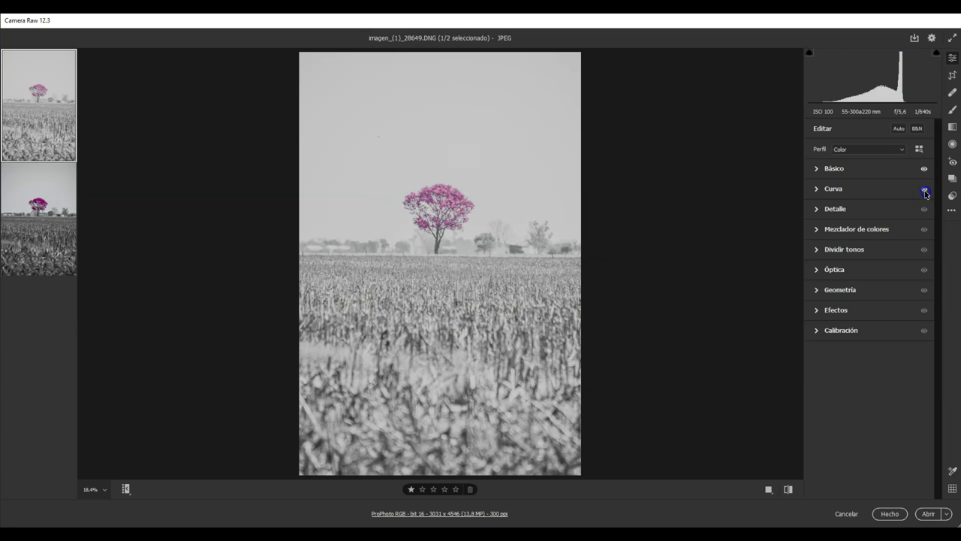
pyautogui.click(925, 192)
pyautogui.click(925, 193)
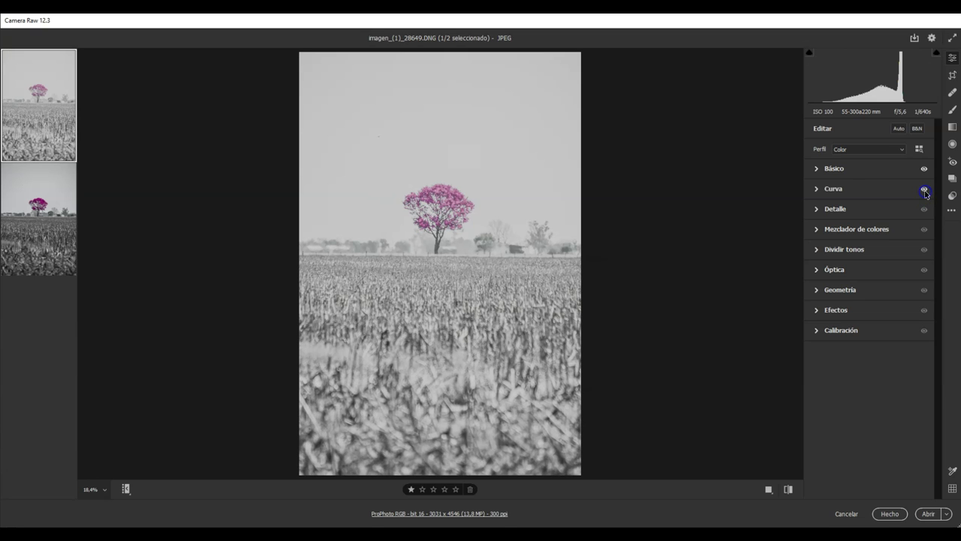
# Step: Reset Exposición in the Básico settings to 0.00 and restore it to +2.10 to compare the effect
pyautogui.click(830, 168)
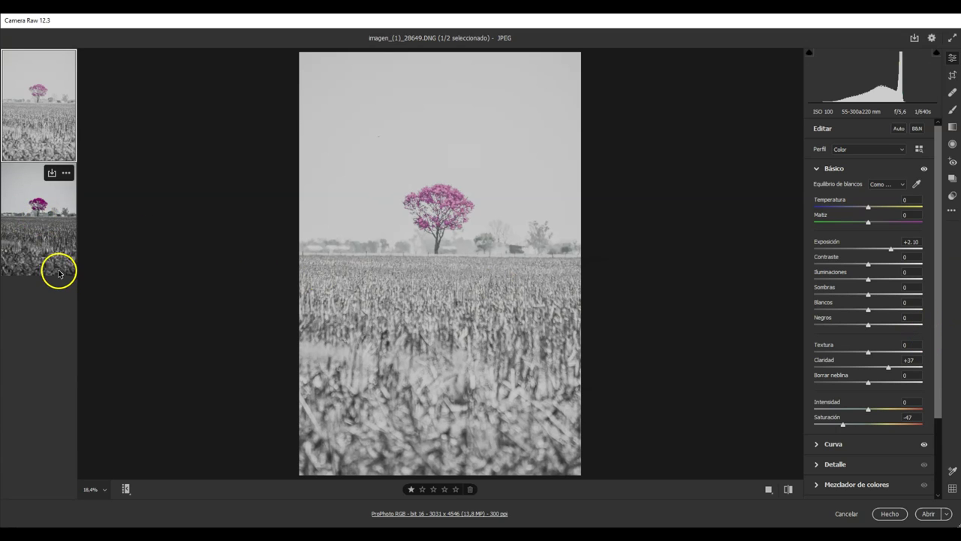
pyautogui.doubleClick(893, 248)
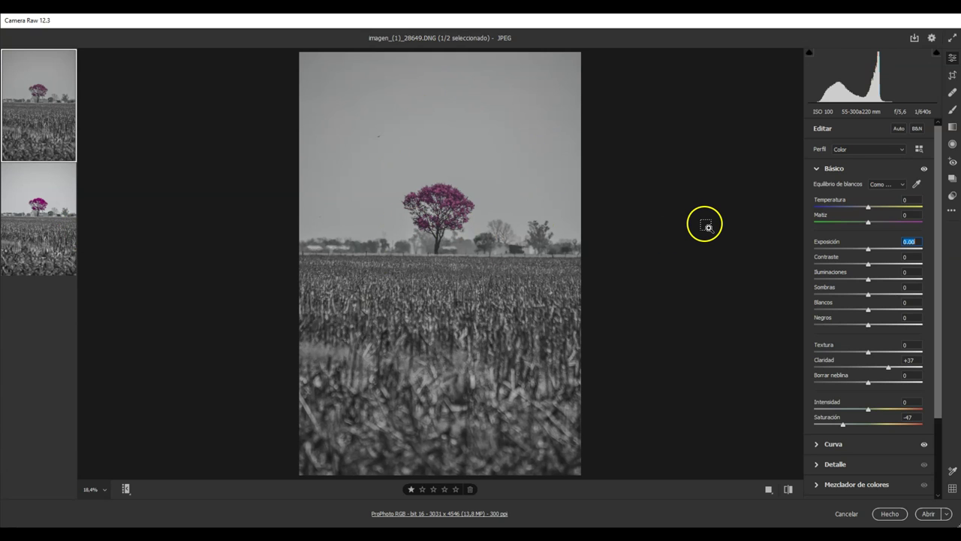
pyautogui.moveTo(707, 223); pyautogui.dragTo(709, 228)
pyautogui.write('2.1')
pyautogui.press('Return')
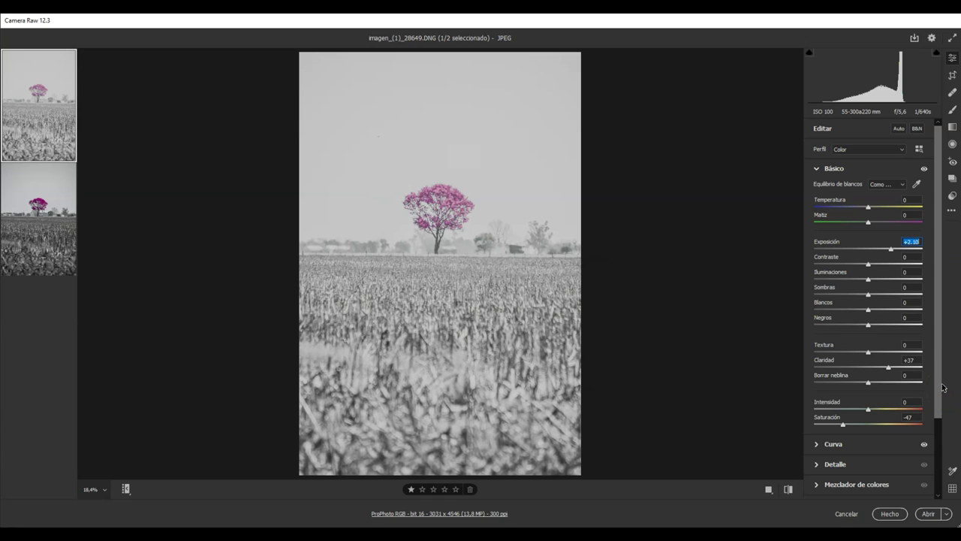
# Step: Reset Claridad to 0 and undo it, and reset Saturación to 0 before restoring it to -47
pyautogui.doubleClick(889, 367)
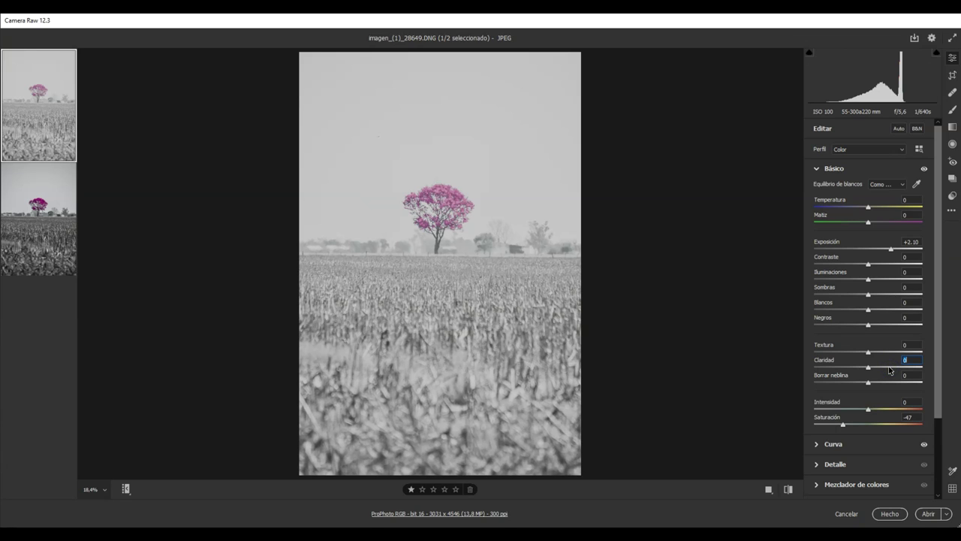
pyautogui.hotkey('ctrl', 'z')
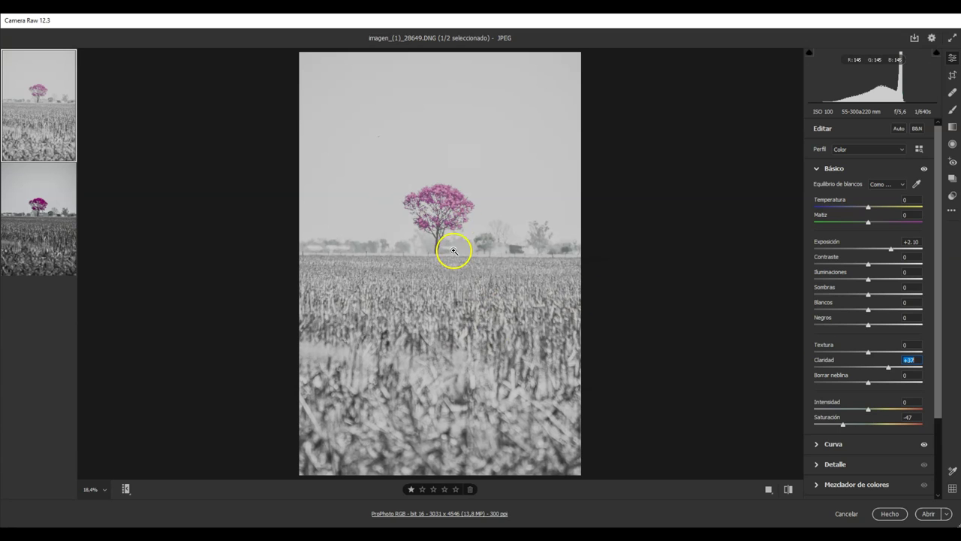
pyautogui.doubleClick(843, 426)
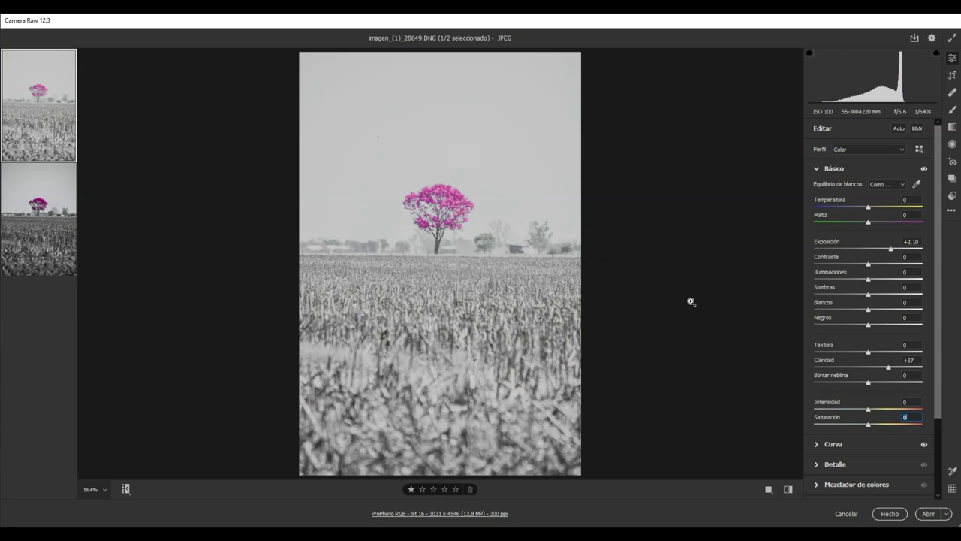
pyautogui.moveTo(691, 302); pyautogui.dragTo(692, 302)
pyautogui.write('-47')
pyautogui.press('Return')
pyautogui.click(667, 281)
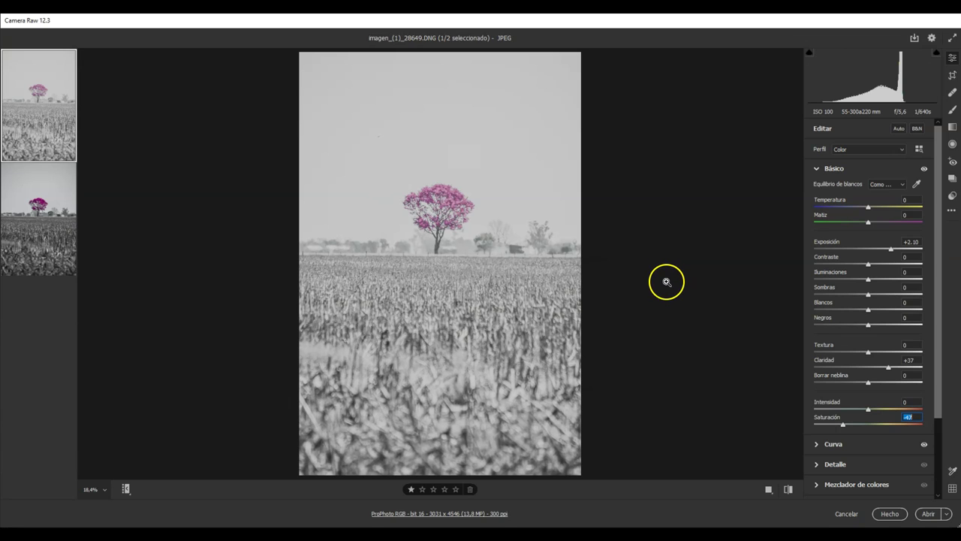
pyautogui.click(670, 289)
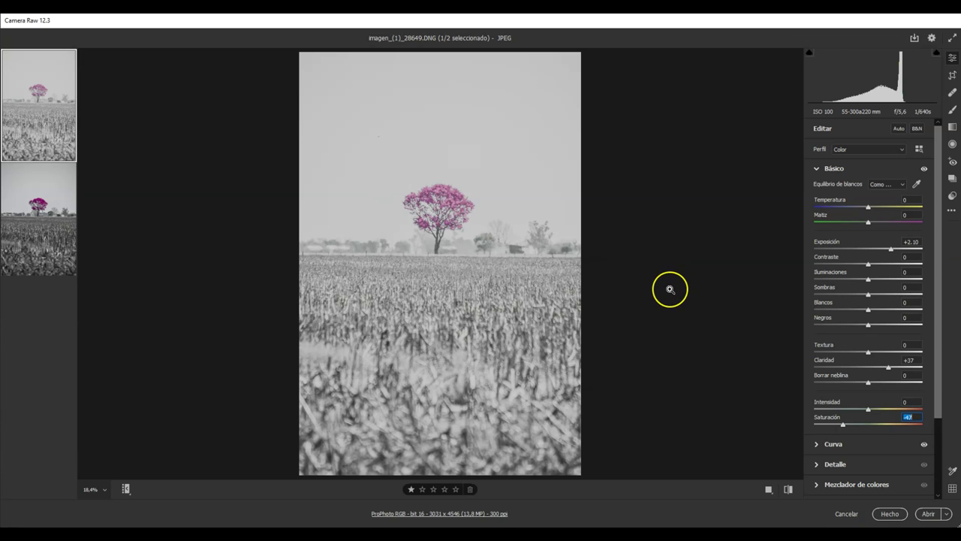